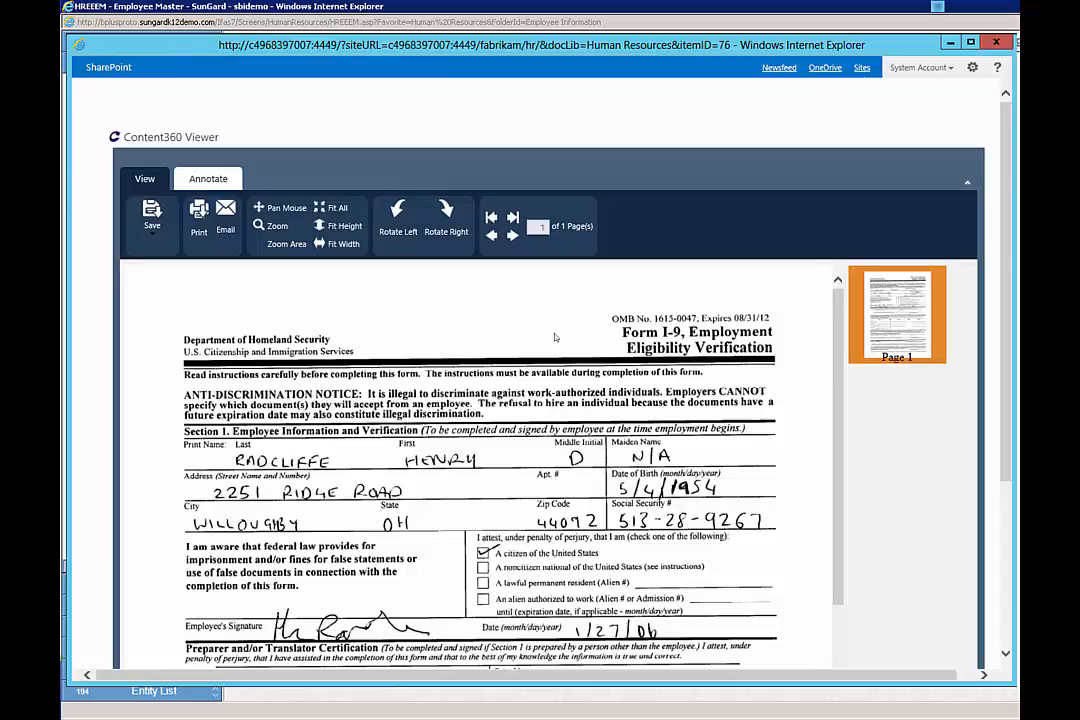
# Switch the Content360 Viewer ribbon to the Annotate tools.
pyautogui.click(208, 179)
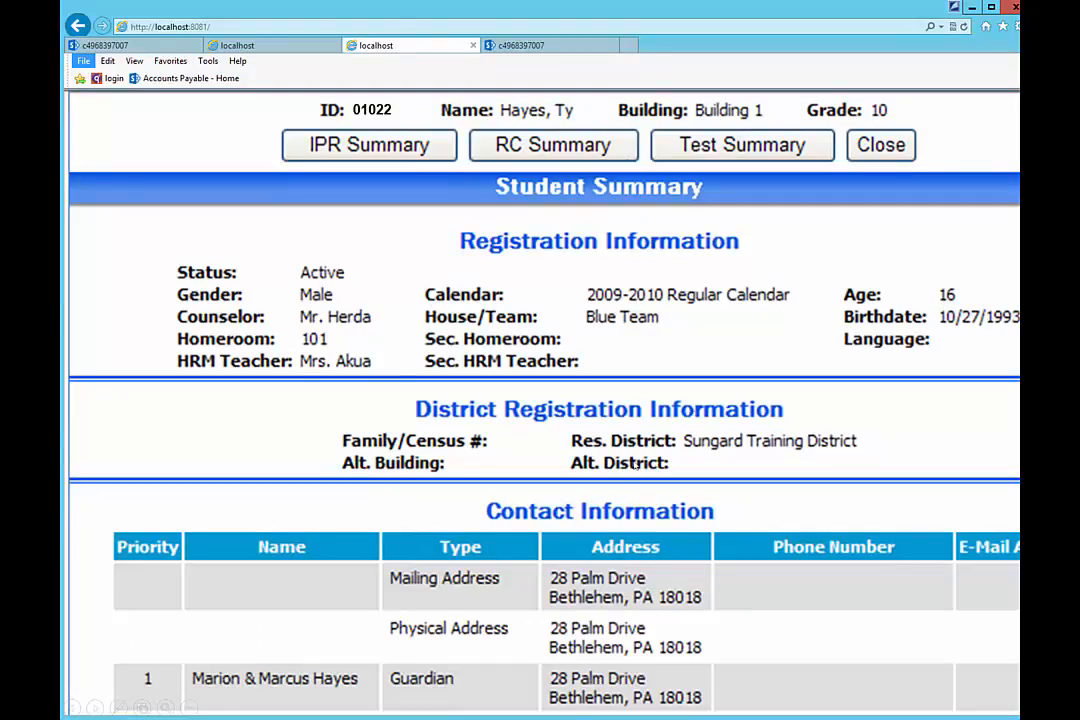
# Bring up the Content360 Search window and open the first student's quick view.
pyautogui.click(954, 7)
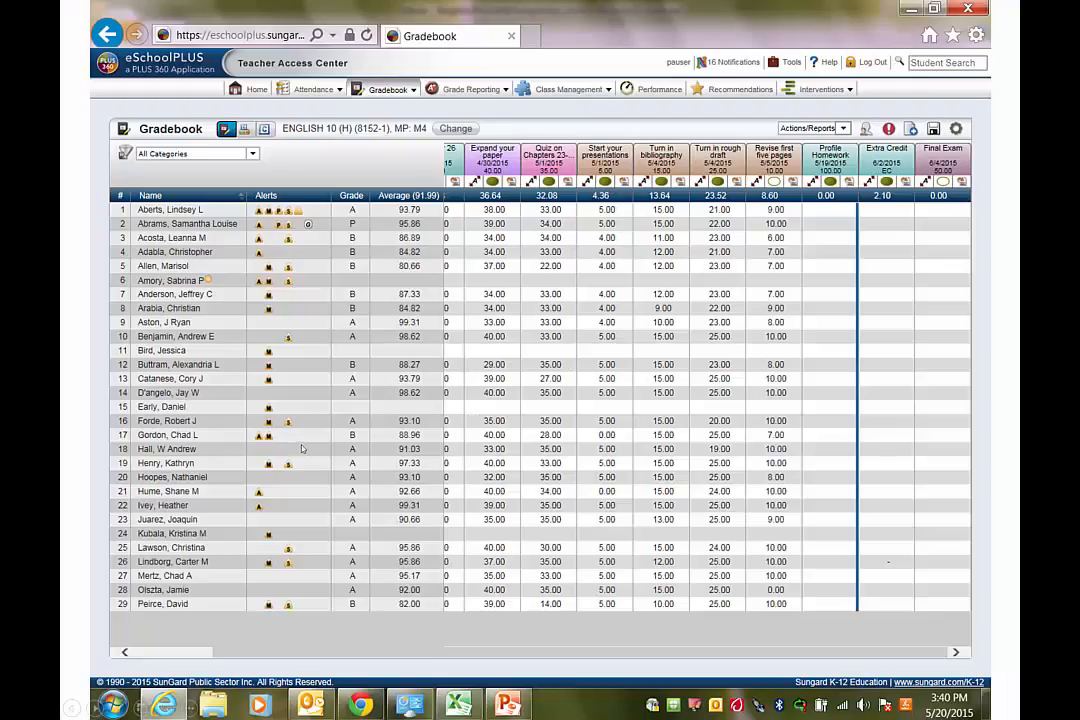
pyautogui.click(185, 209)
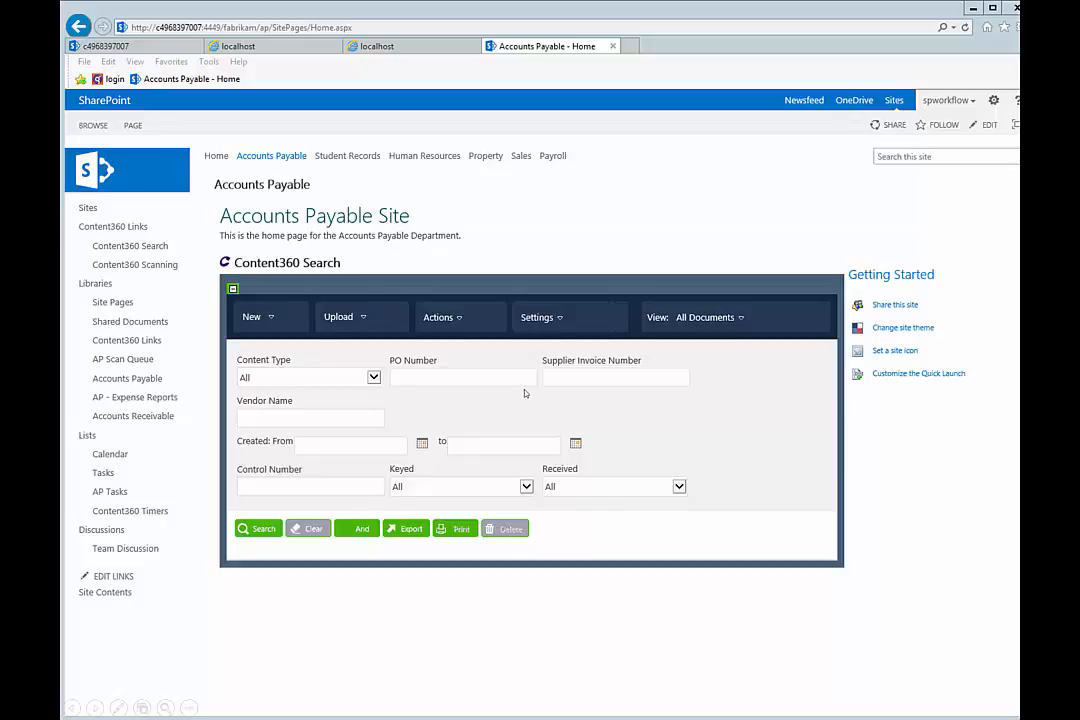
# Open the Content Type list in the Accounts Payable site's Content360 Search form.
pyautogui.click(374, 378)
# Search AP - Vendor Invoices for vendor name B* and view the first Business Supply Corp. invoice.
pyautogui.click(365, 389)
pyautogui.write('B*')
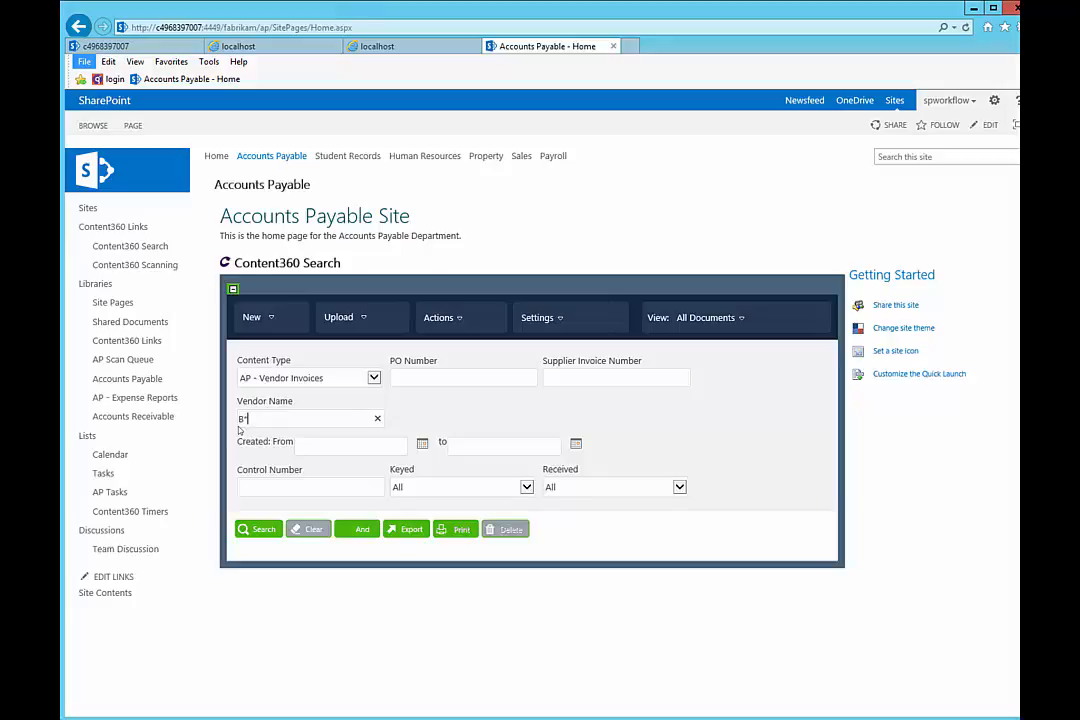
pyautogui.click(256, 533)
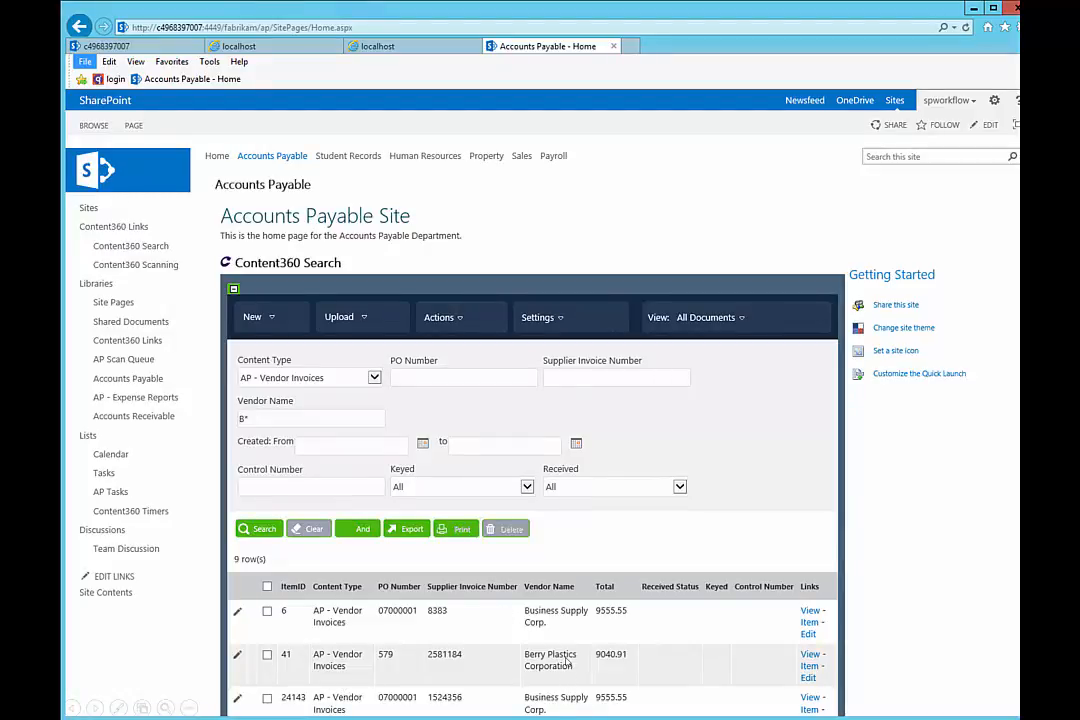
pyautogui.click(810, 612)
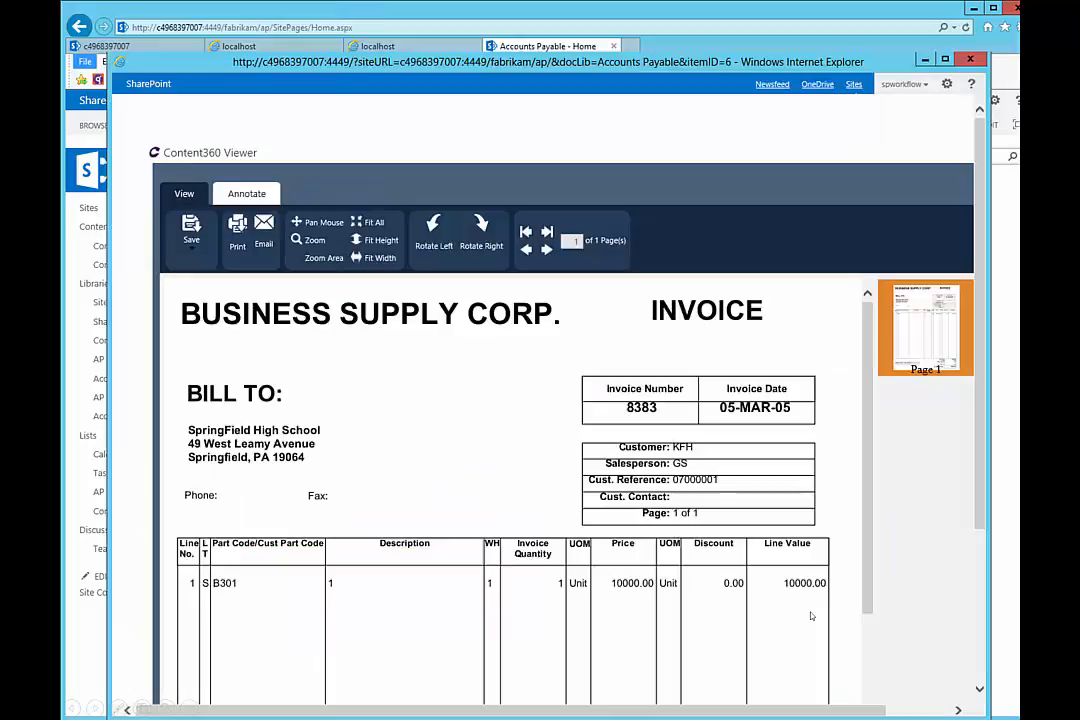
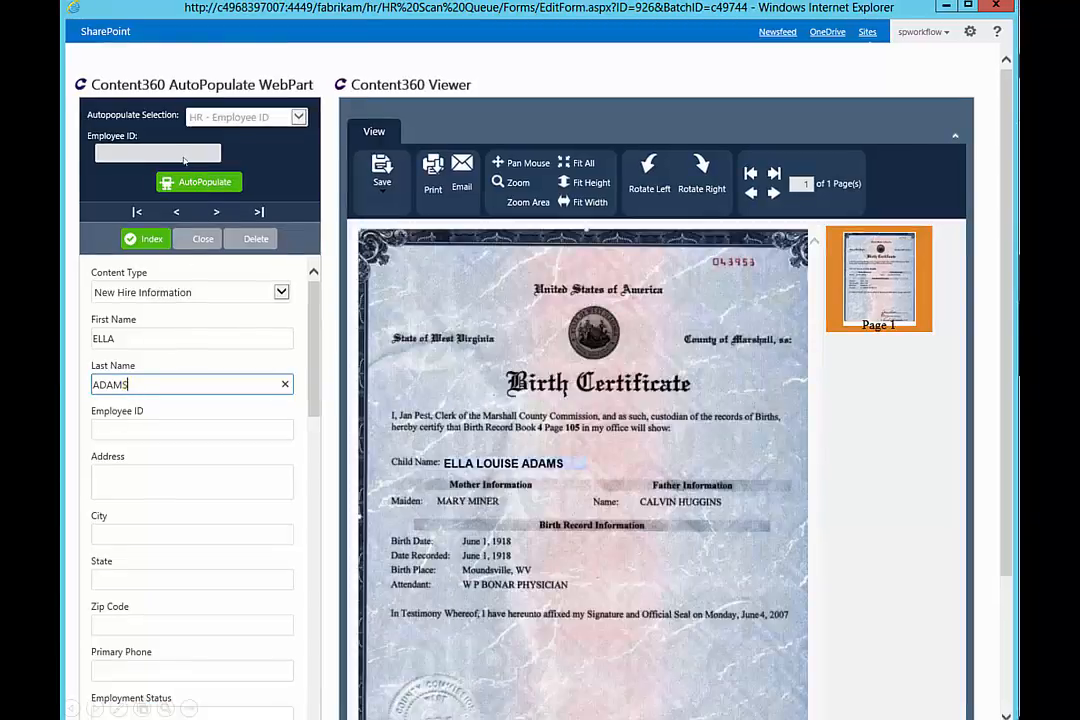
# Auto-fill the new hire's ID, address and phone from the employee lookup, then advance the slide.
pyautogui.click(181, 159)
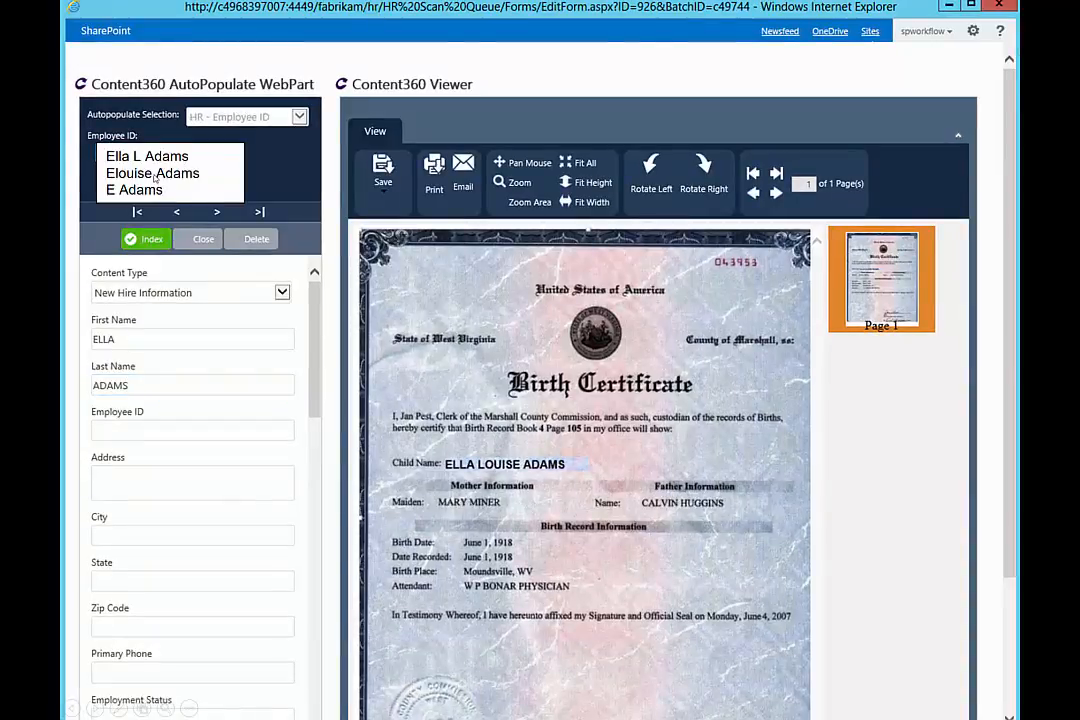
pyautogui.click(157, 155)
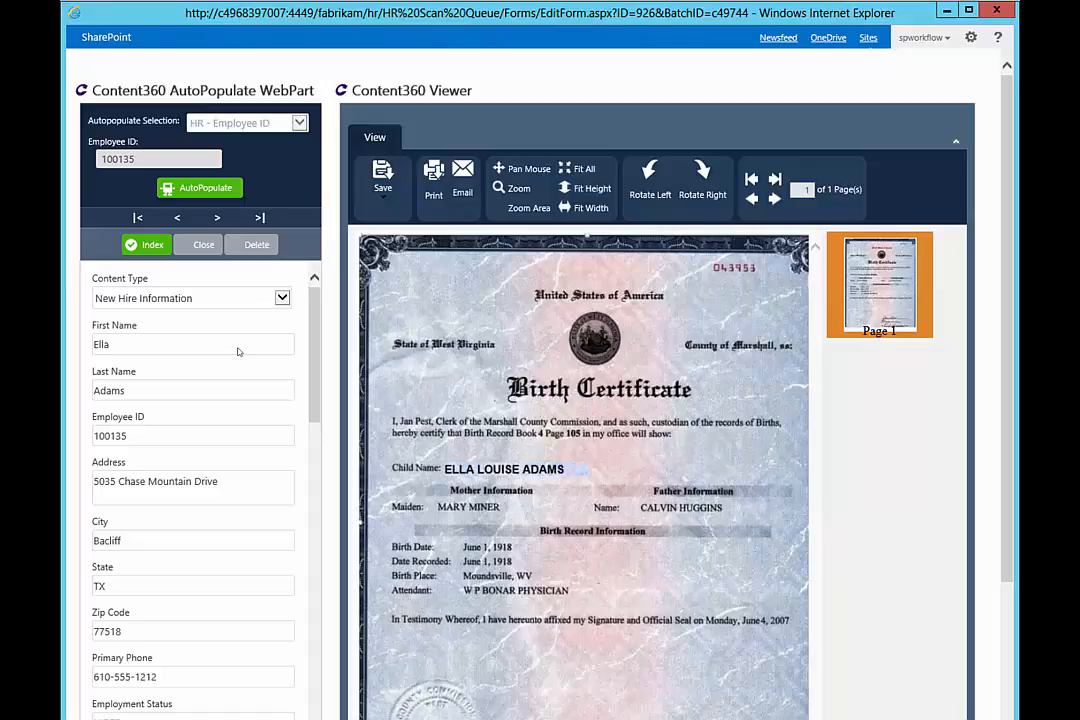
pyautogui.click(301, 368)
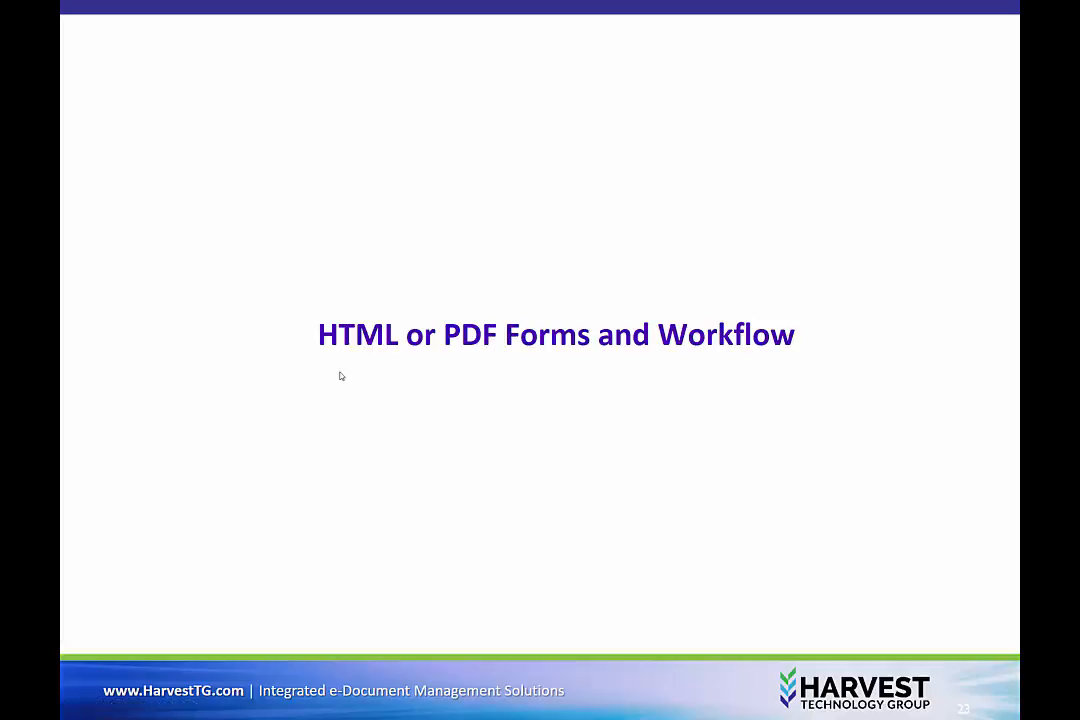
# Switch from the slideshow to the blank Radnor Student Maintenance Form in Acrobat.
pyautogui.hotkey('alt', 'Tab')
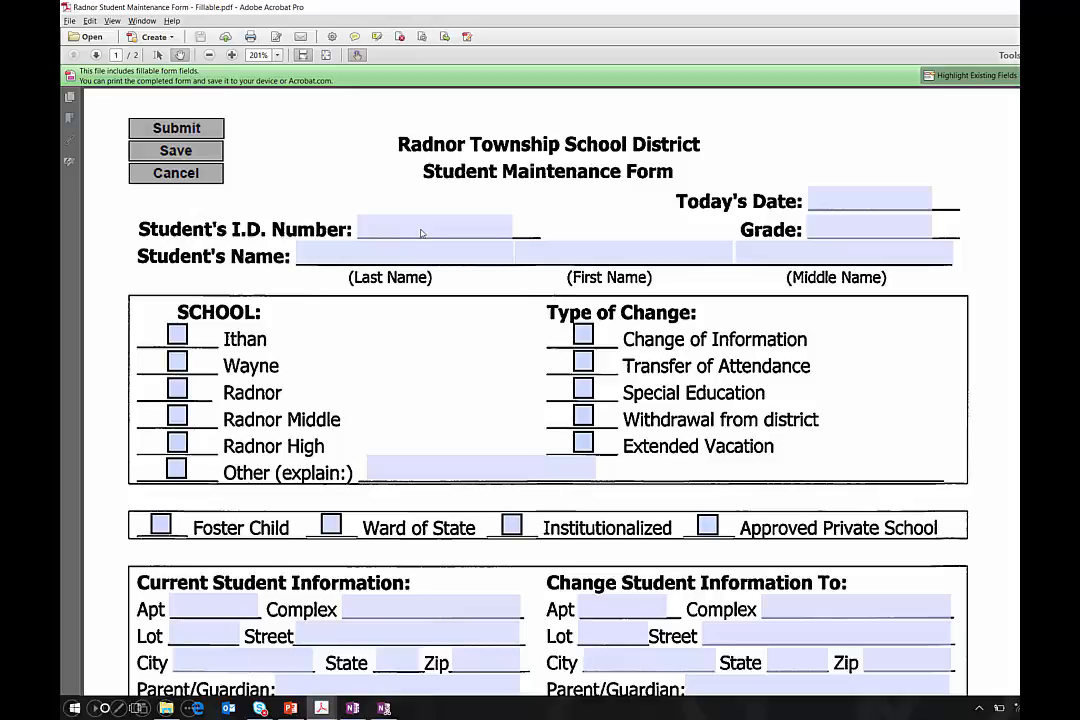
# Enter the student's ID number and mark the change type as Extended Vacation.
pyautogui.click(421, 233)
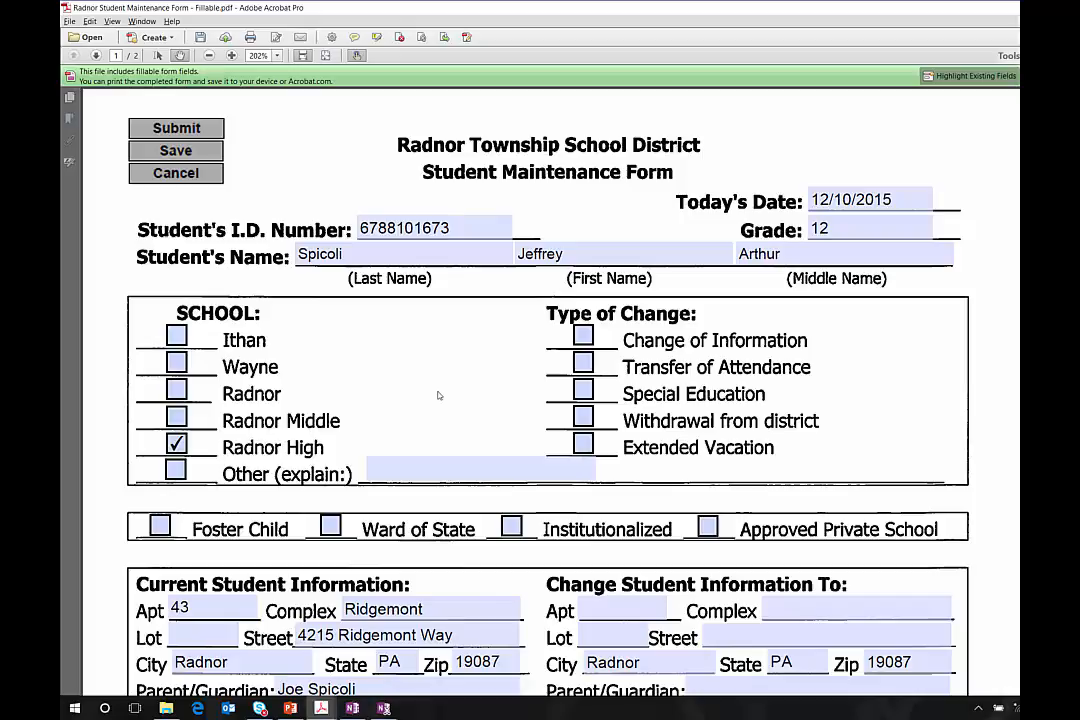
pyautogui.click(582, 448)
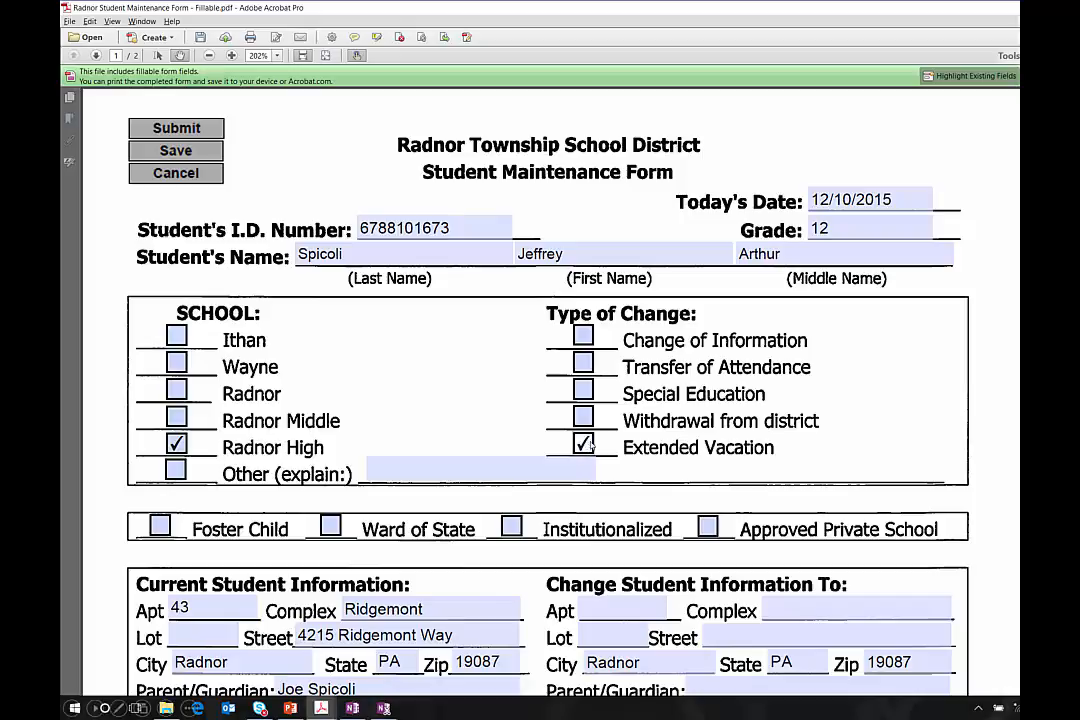
pyautogui.scroll(-6, 560, 520)
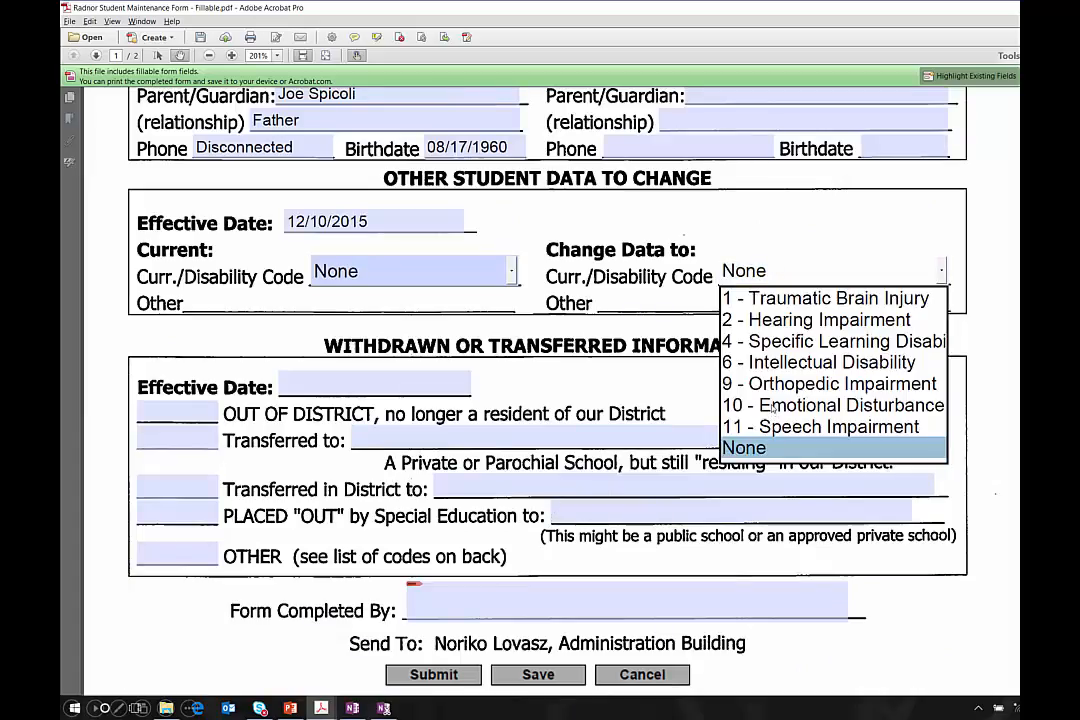
# Set the new code to 10 - Emotional Disturbance and fill in Form Completed By.
pyautogui.click(765, 405)
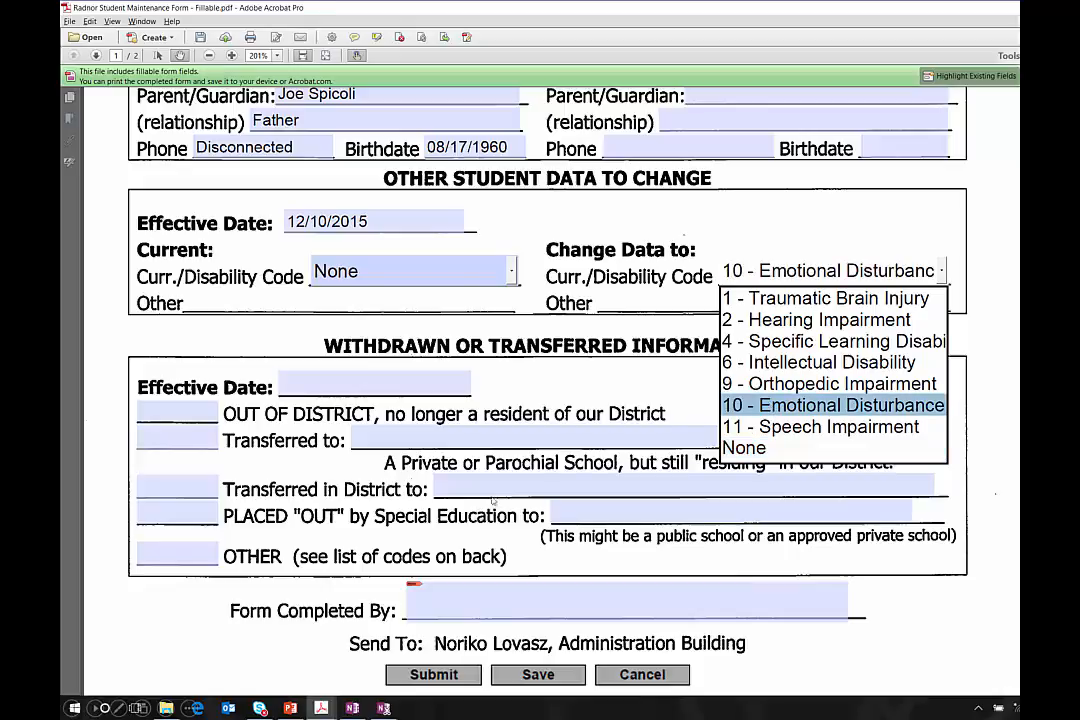
pyautogui.click(473, 592)
pyautogui.write('Mr. Hand')
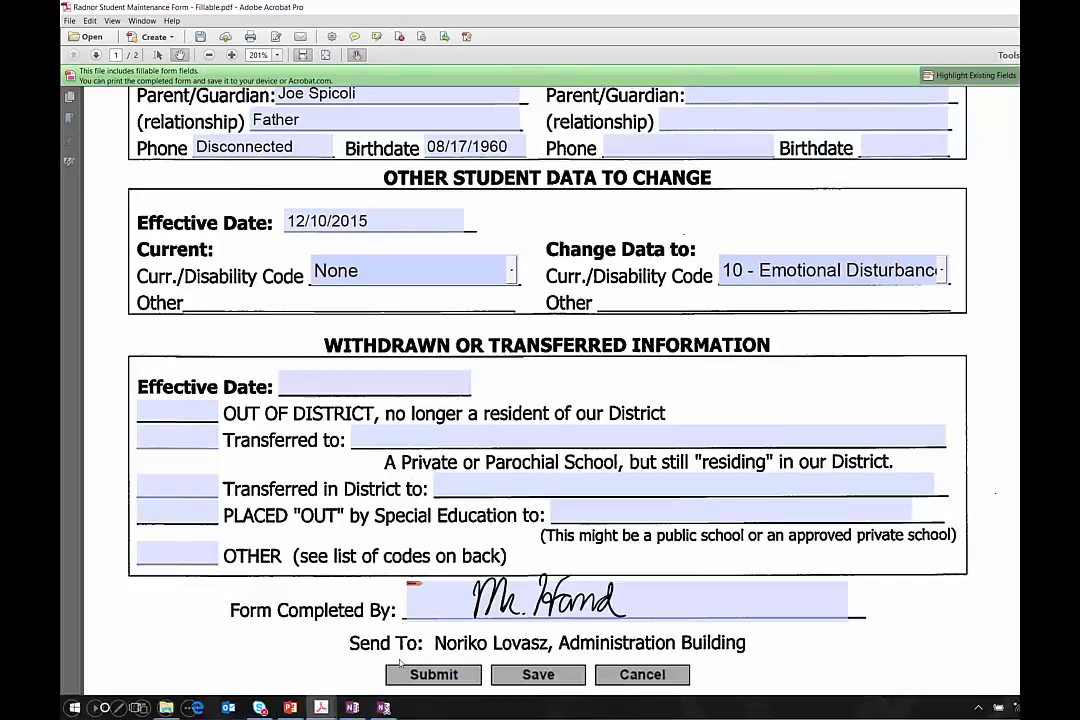
pyautogui.hotkey('alt', 'Tab')
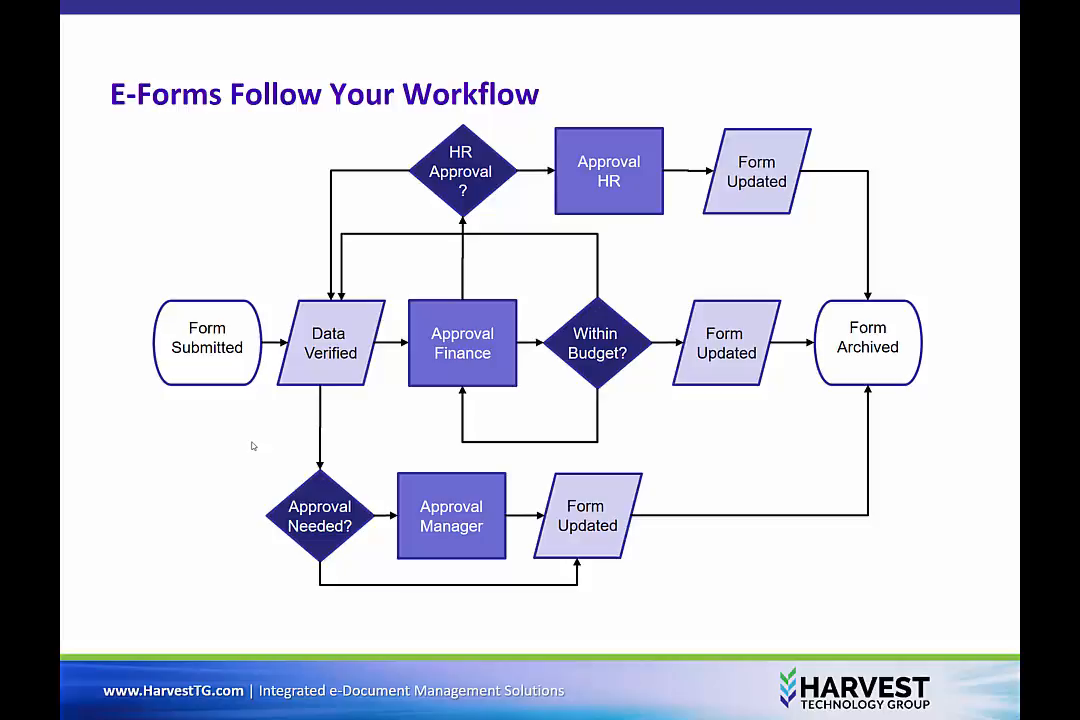
# Play the forms-moving-along-the-approval-path animation, then advance to the HR Workflow page.
pyautogui.click(232, 352)
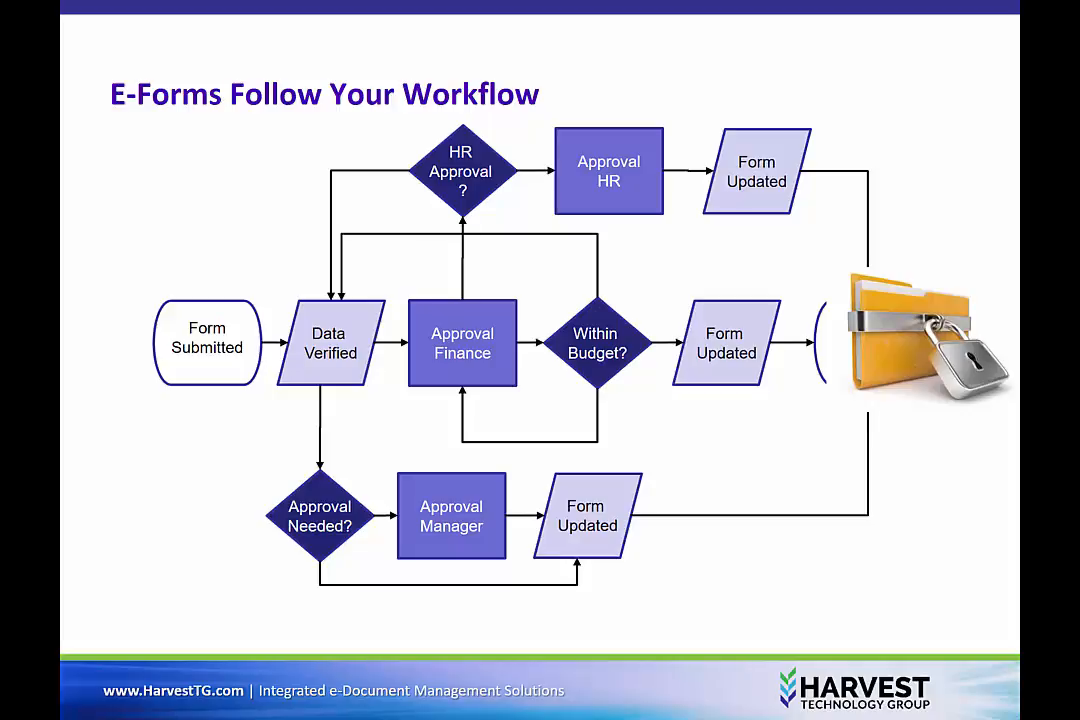
pyautogui.click(265, 336)
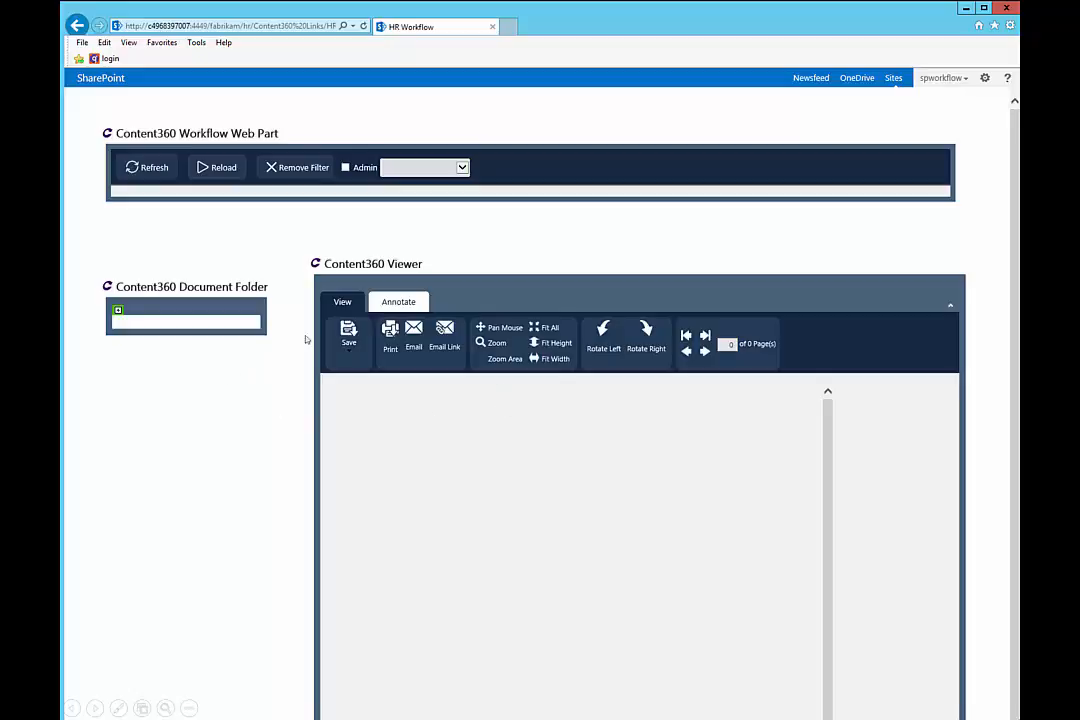
# Filter the Workflow Web Part's Admin dropdown to the Administration Building step.
pyautogui.click(462, 168)
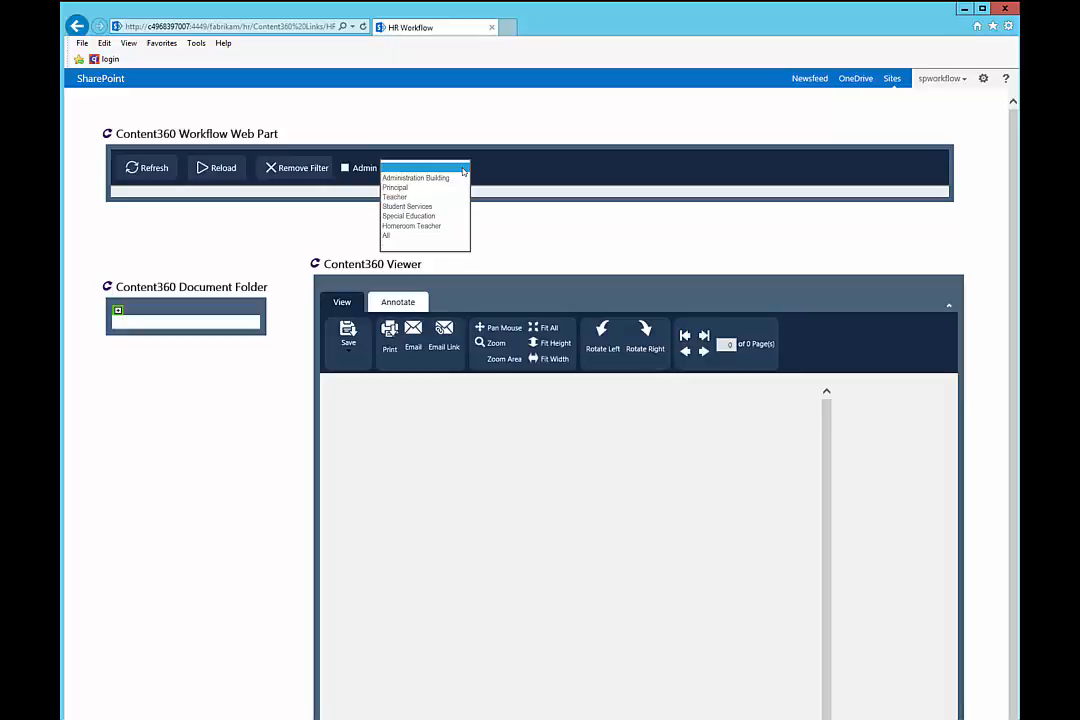
pyautogui.click(403, 177)
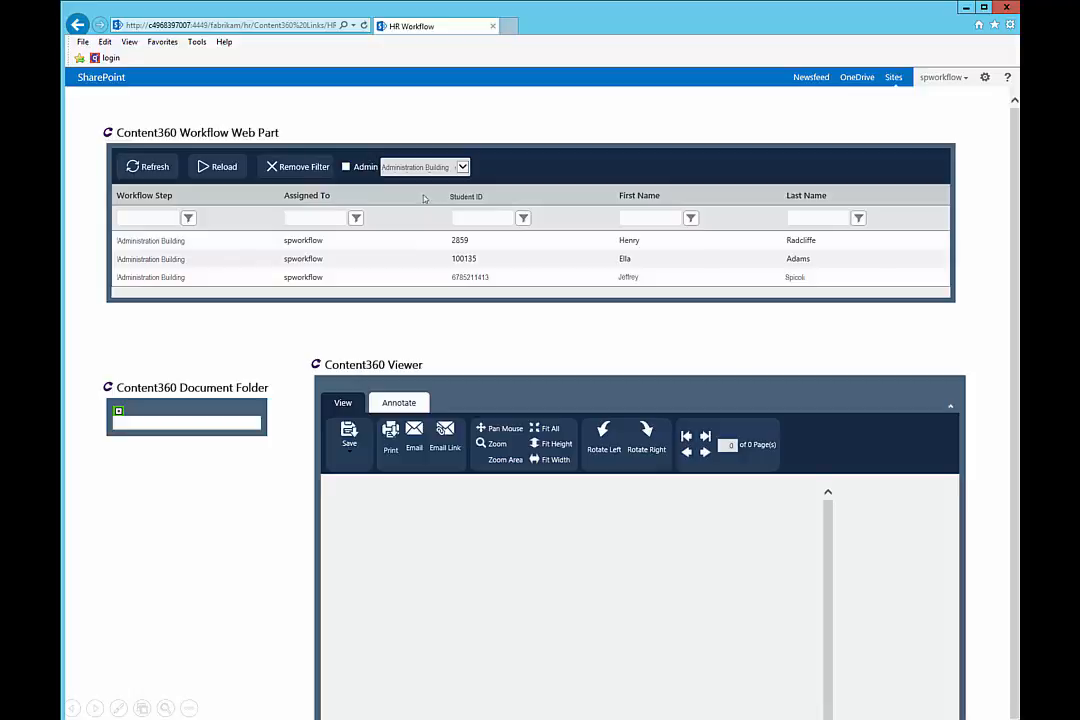
# Open the third student's item, preview documents 99 and 235, and route it to Administration Building.
pyautogui.click(458, 277)
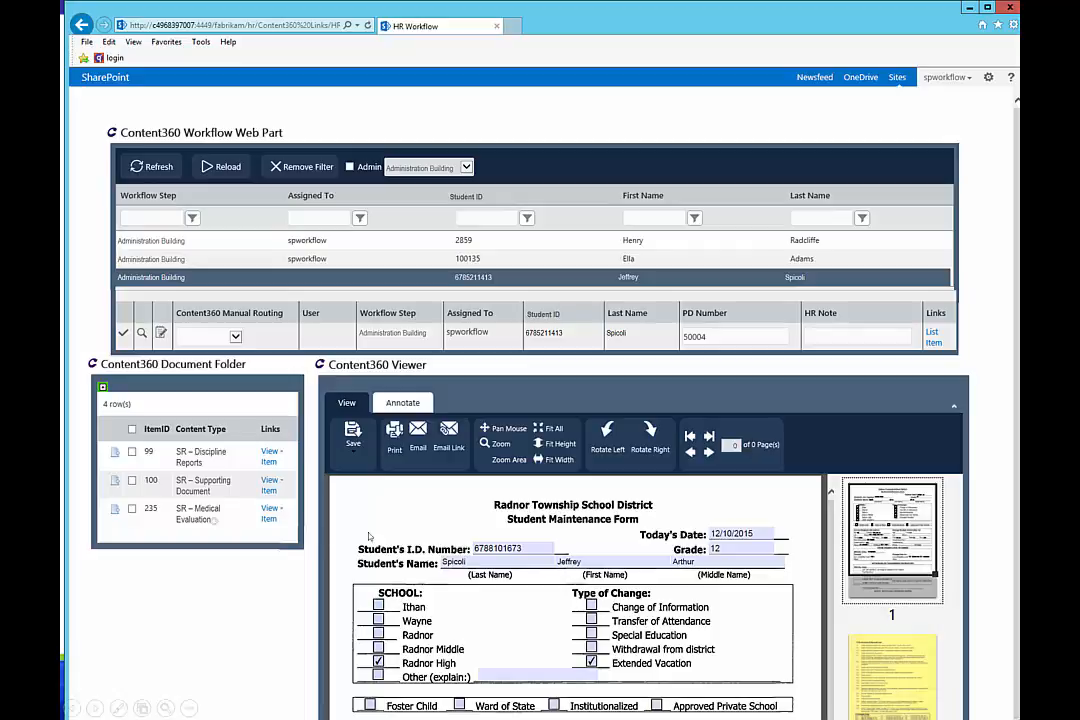
pyautogui.click(115, 455)
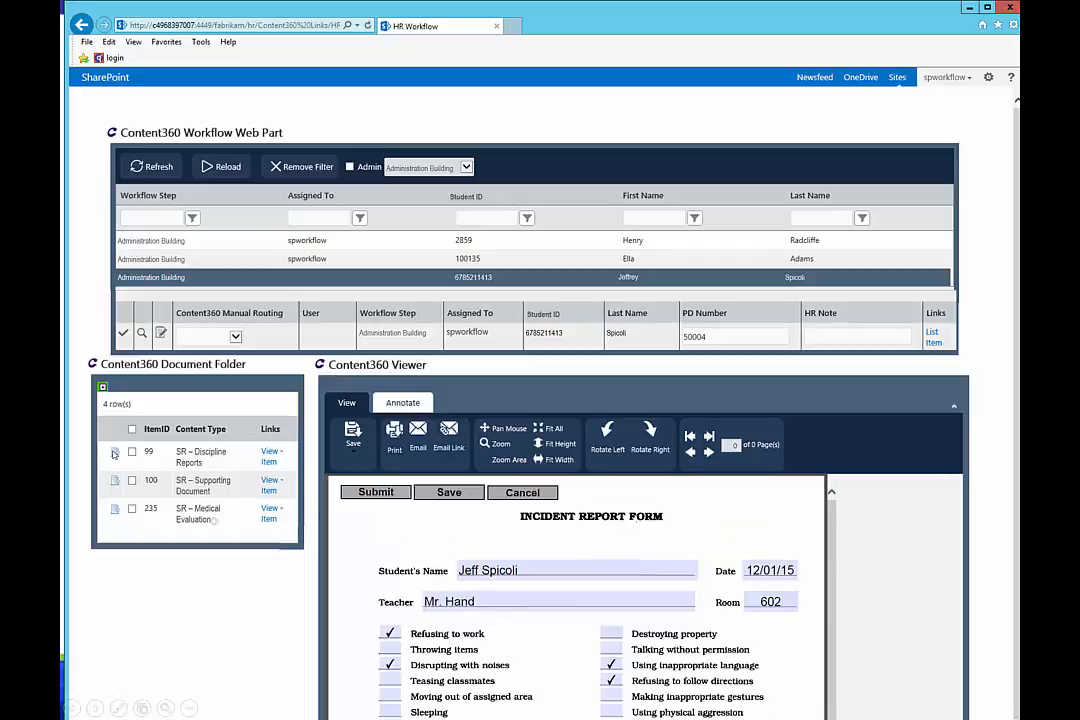
pyautogui.click(115, 513)
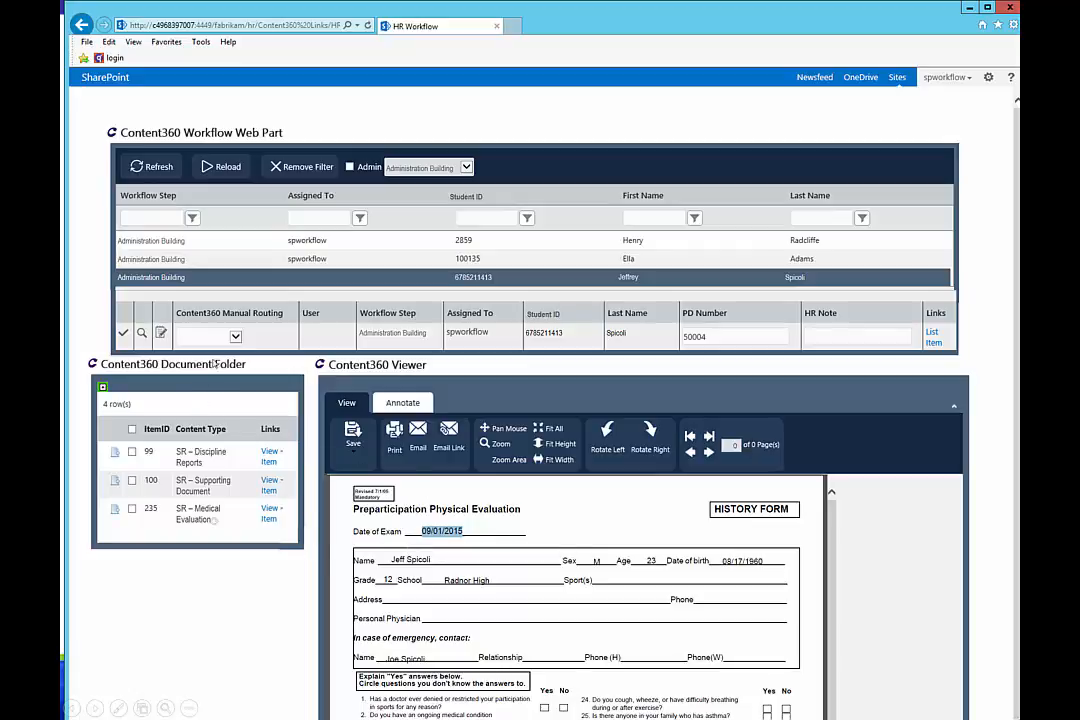
pyautogui.click(235, 336)
pyautogui.click(233, 344)
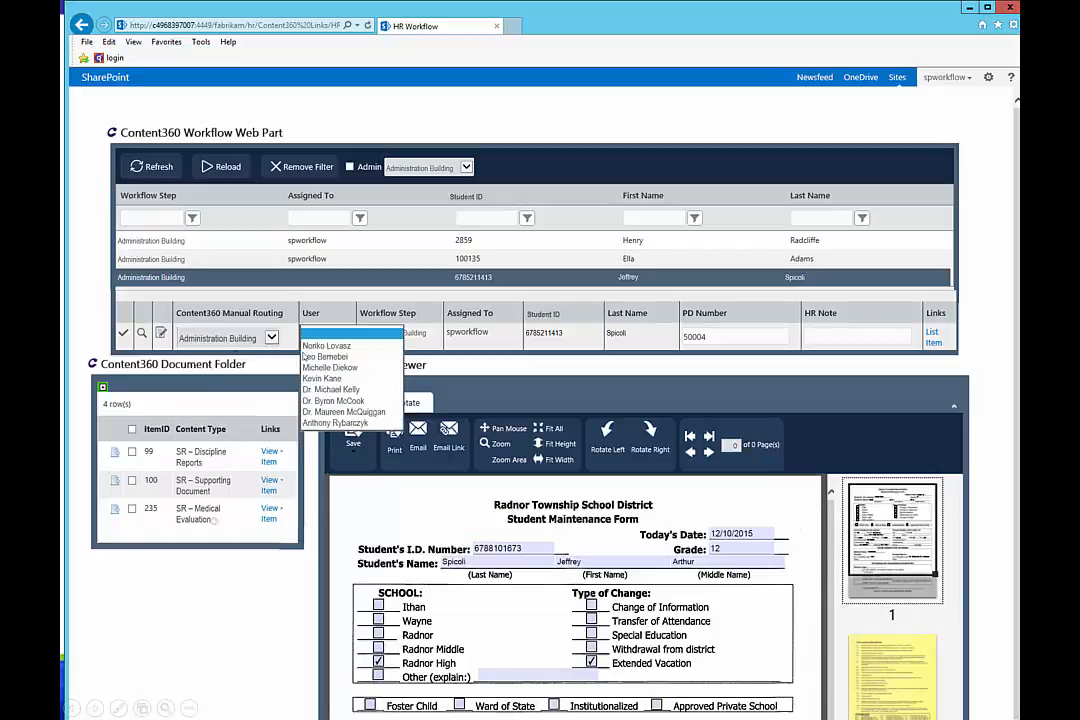
# Assign the form to the first Administration Building user and return to the flowchart slide.
pyautogui.click(323, 347)
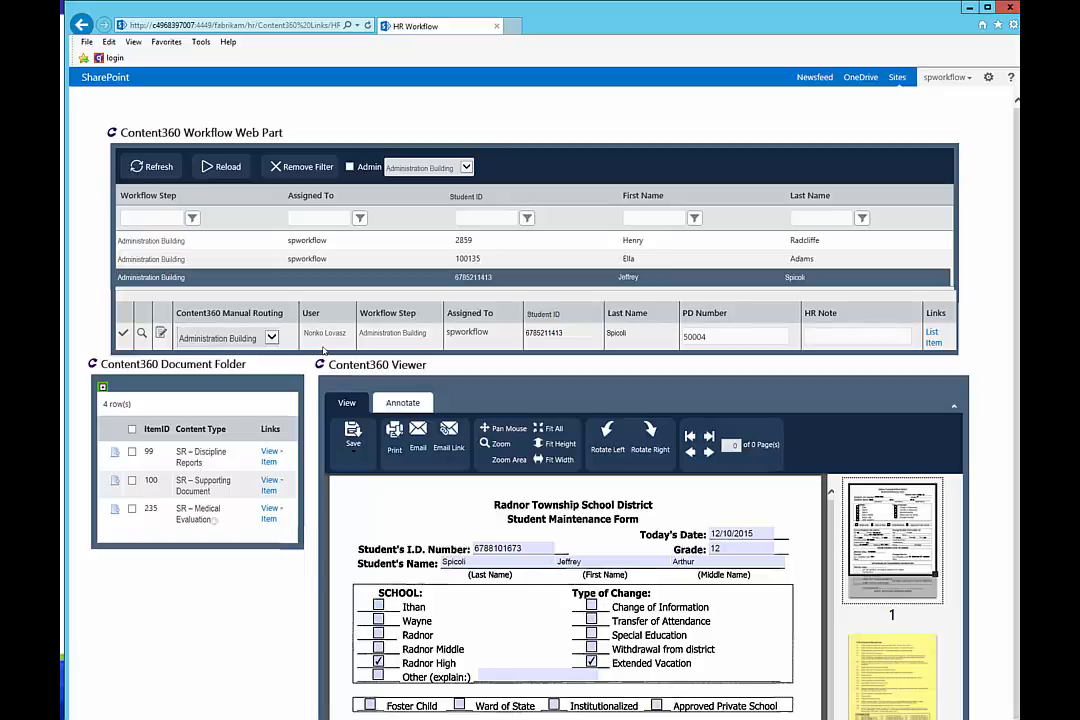
pyautogui.press('Right')
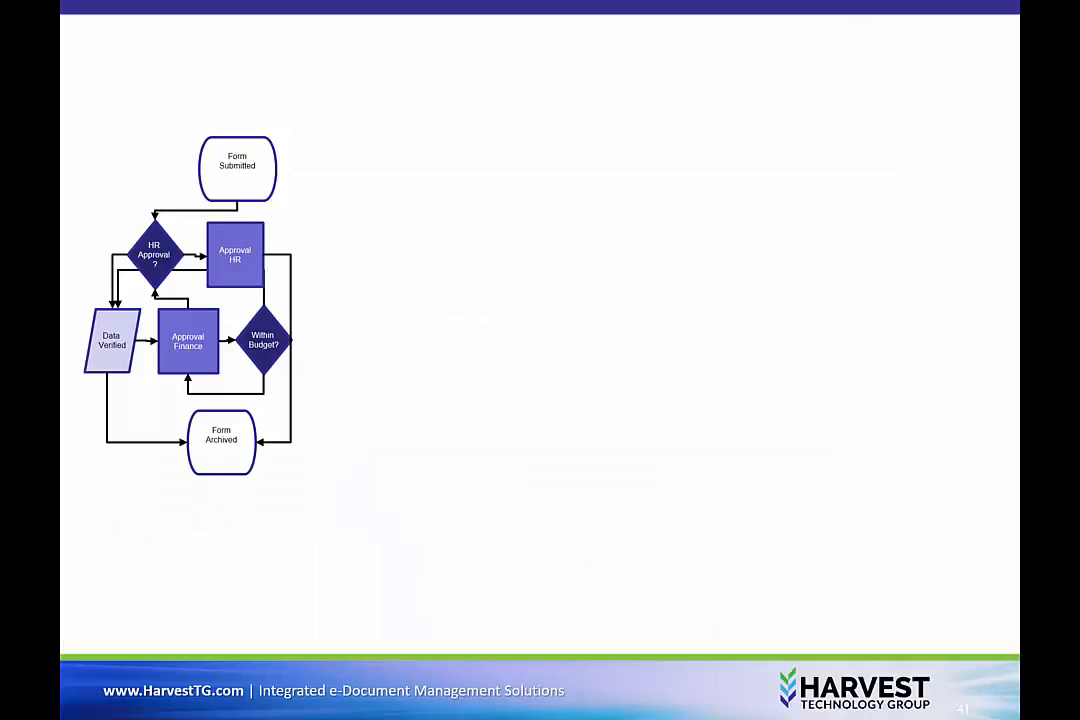
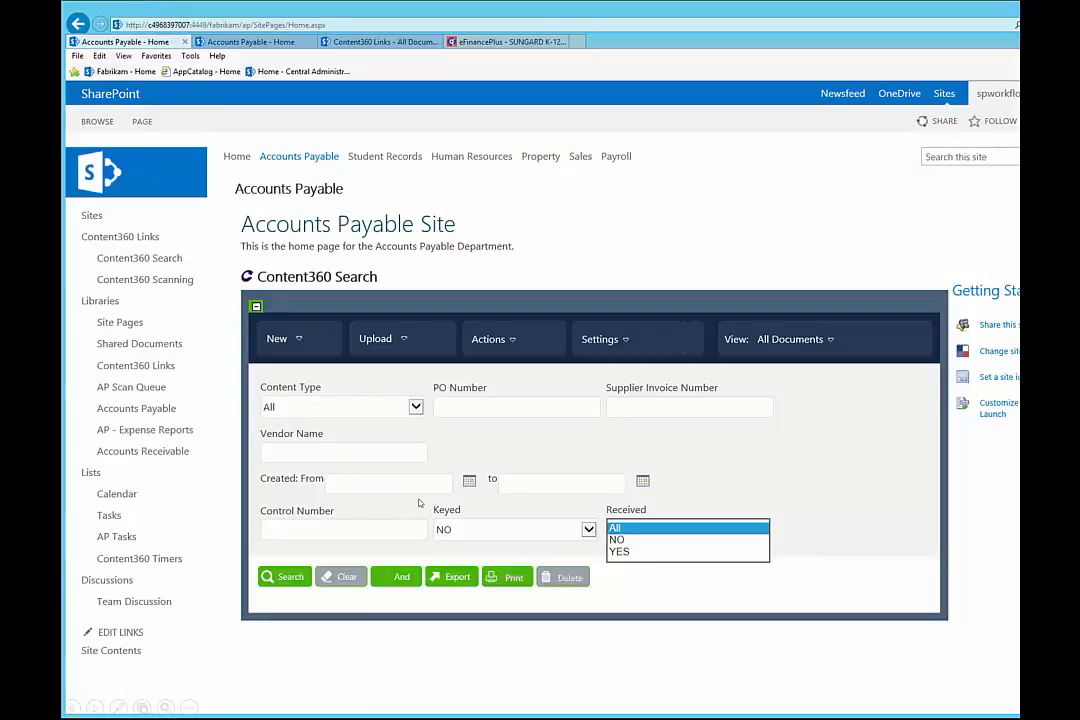
# Search for invoices with Received set to YES, listing 14 unkeyed AP vendor invoices.
pyautogui.click(622, 552)
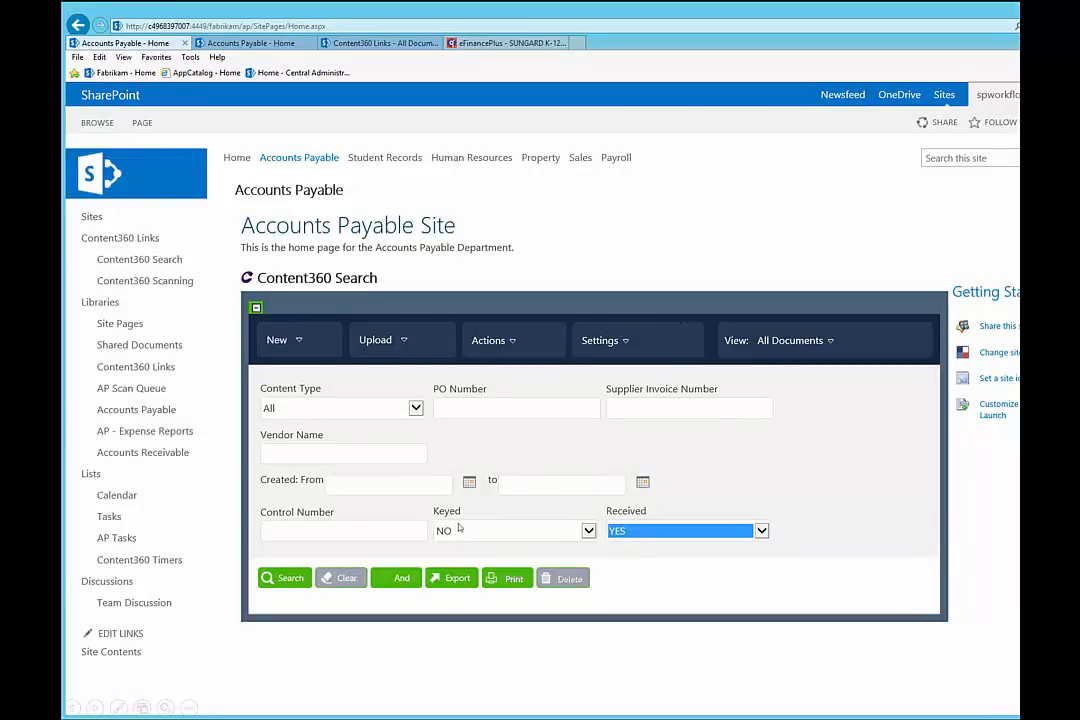
pyautogui.click(282, 578)
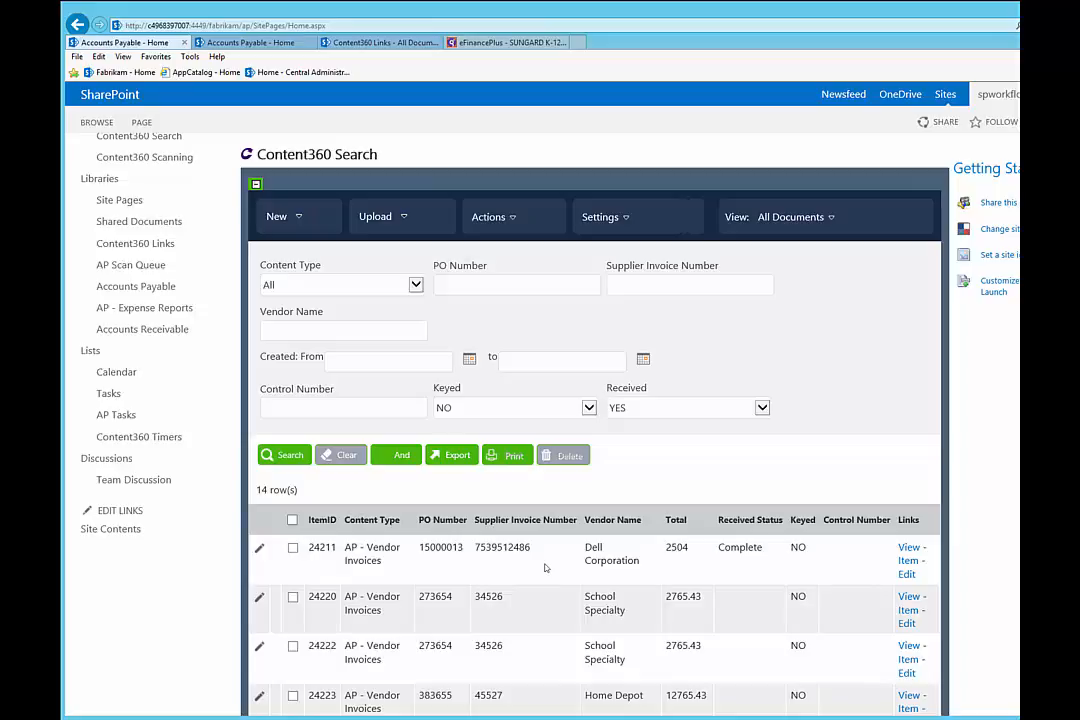
# Open Dell Corporation invoice 24211 for editing and bring up the eFinancePLUS payable posting screen.
pyautogui.click(907, 575)
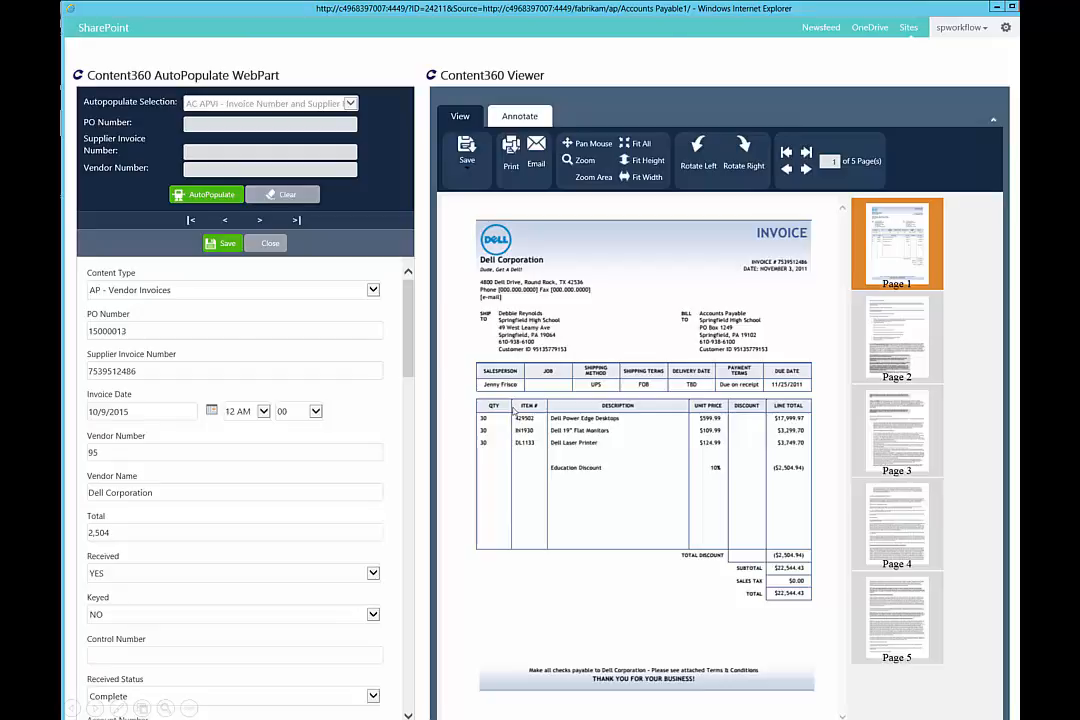
pyautogui.click(514, 411)
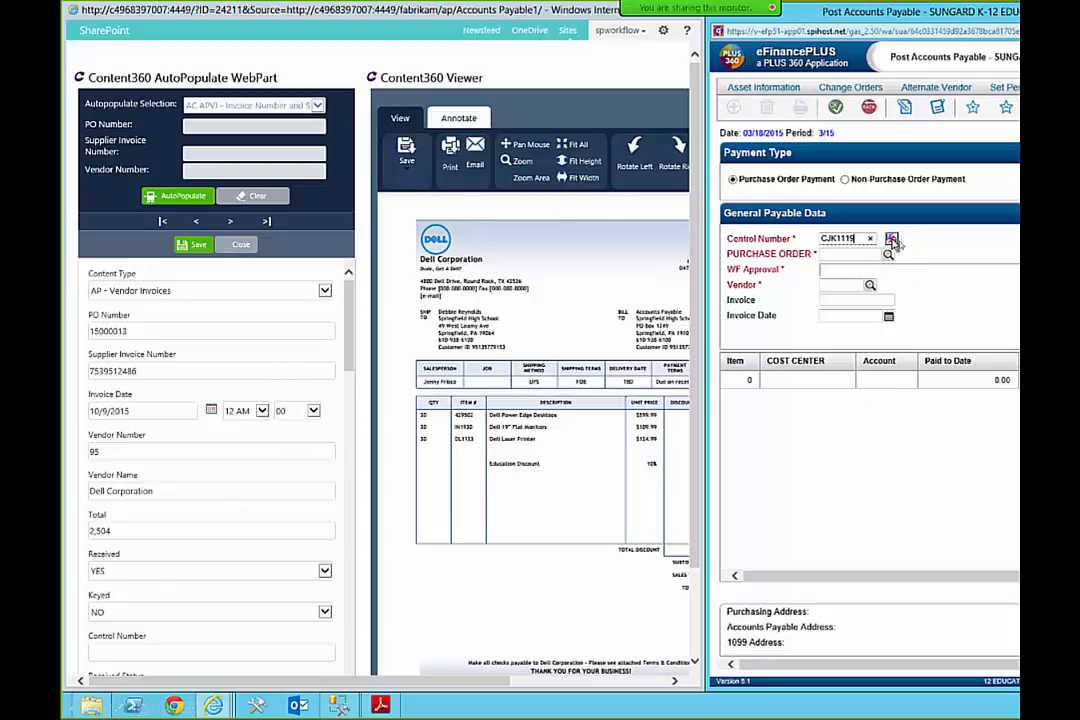
# Fill the Dell payable from the CJK1119 lookup, then compare CJK1119 invoices with the 2,165.80 check register PDF.
pyautogui.click(891, 240)
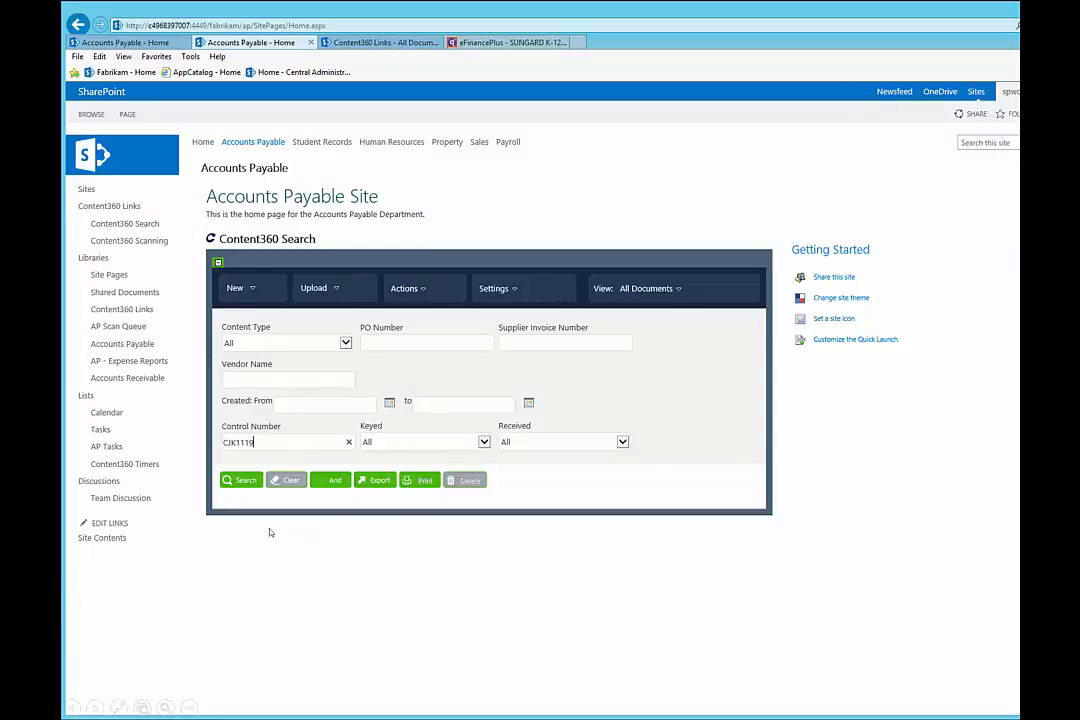
pyautogui.click(243, 480)
pyautogui.scroll(-1, 252, 481)
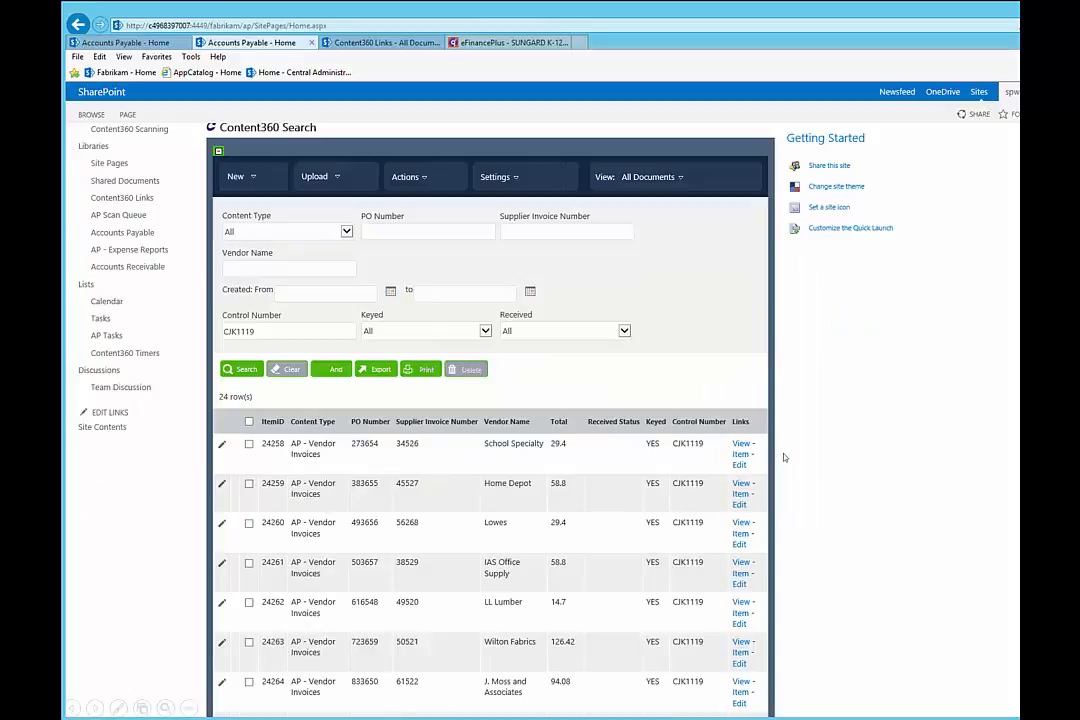
pyautogui.scroll(-3, 781, 456)
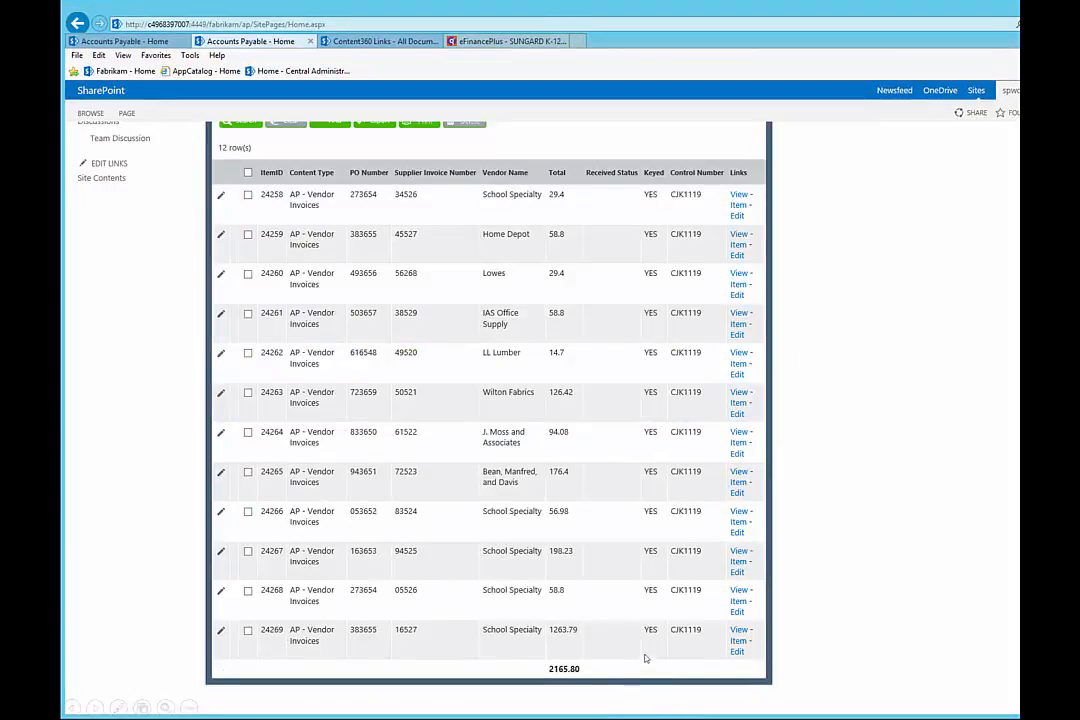
pyautogui.click(586, 629)
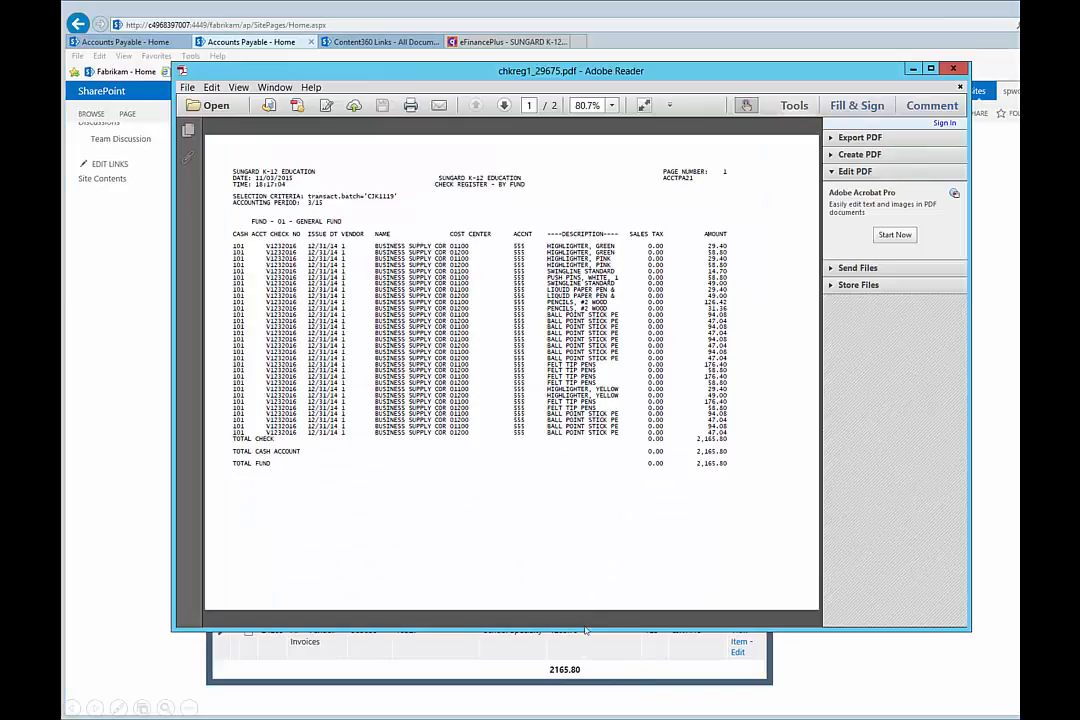